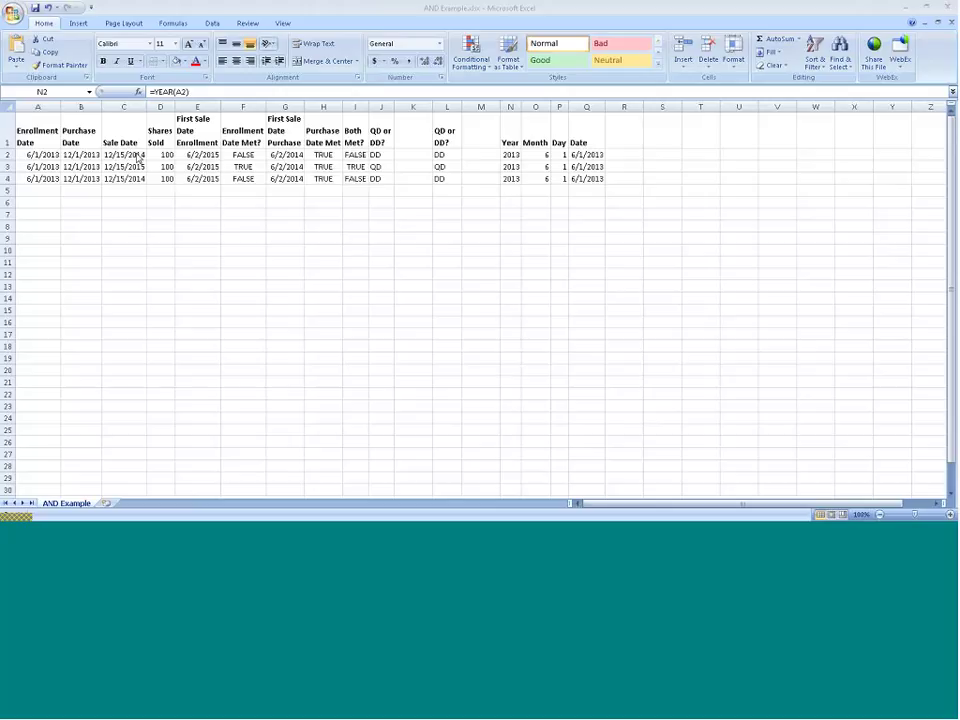
# Examine the enrollment, purchase and sale dates of the first record in row 2.
pyautogui.click(42, 156)
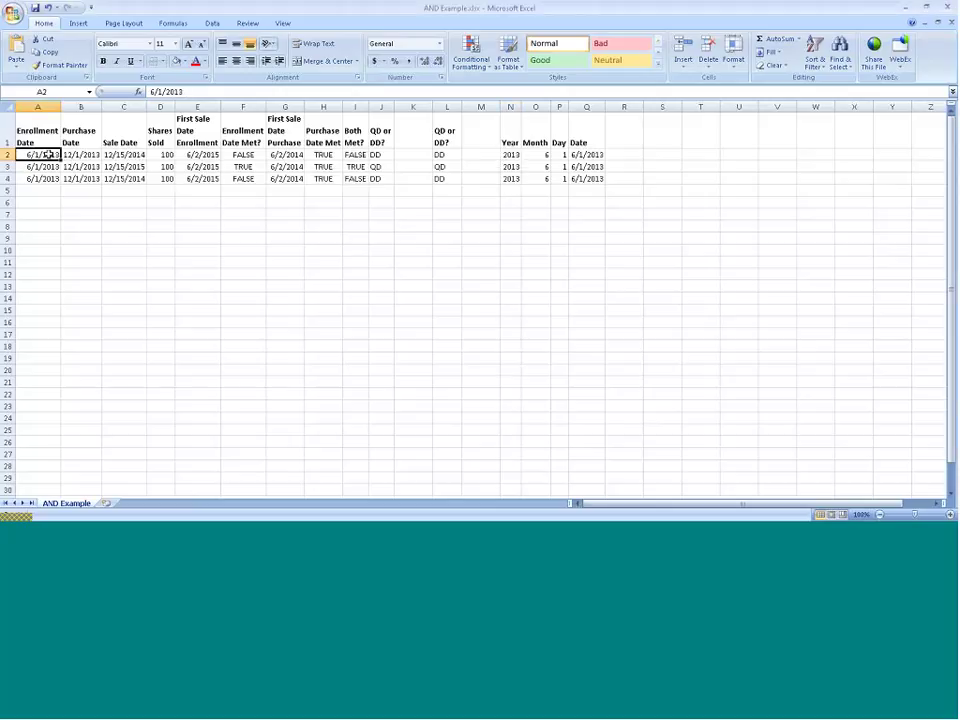
pyautogui.click(79, 156)
pyautogui.click(135, 155)
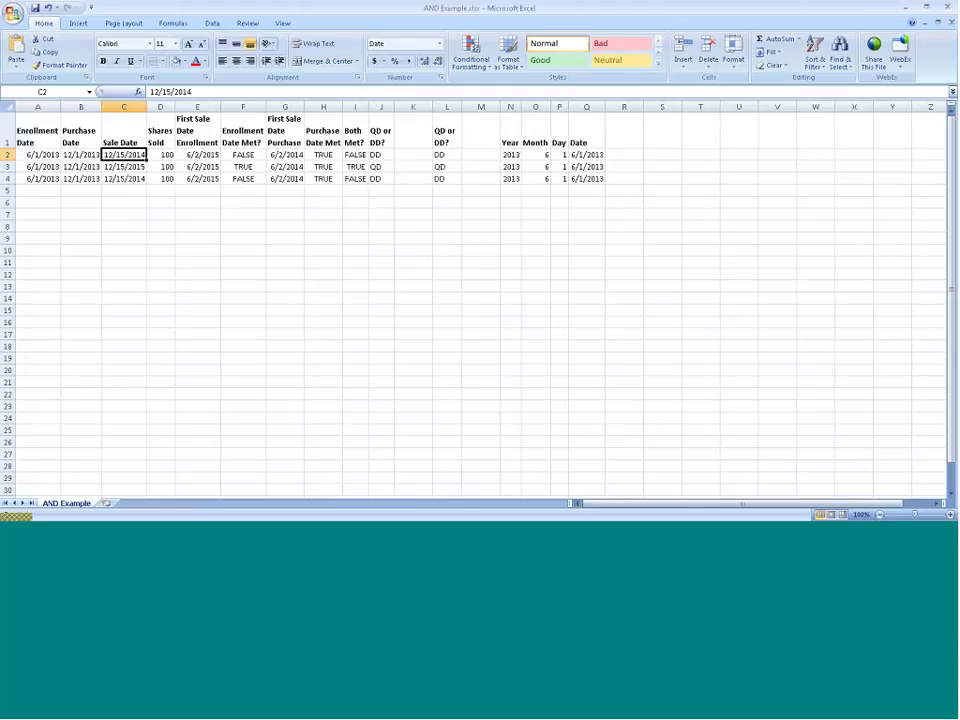
# Examine the Year formula in N2 and the Year, Month, Day and Date headings of the helper columns.
pyautogui.click(507, 155)
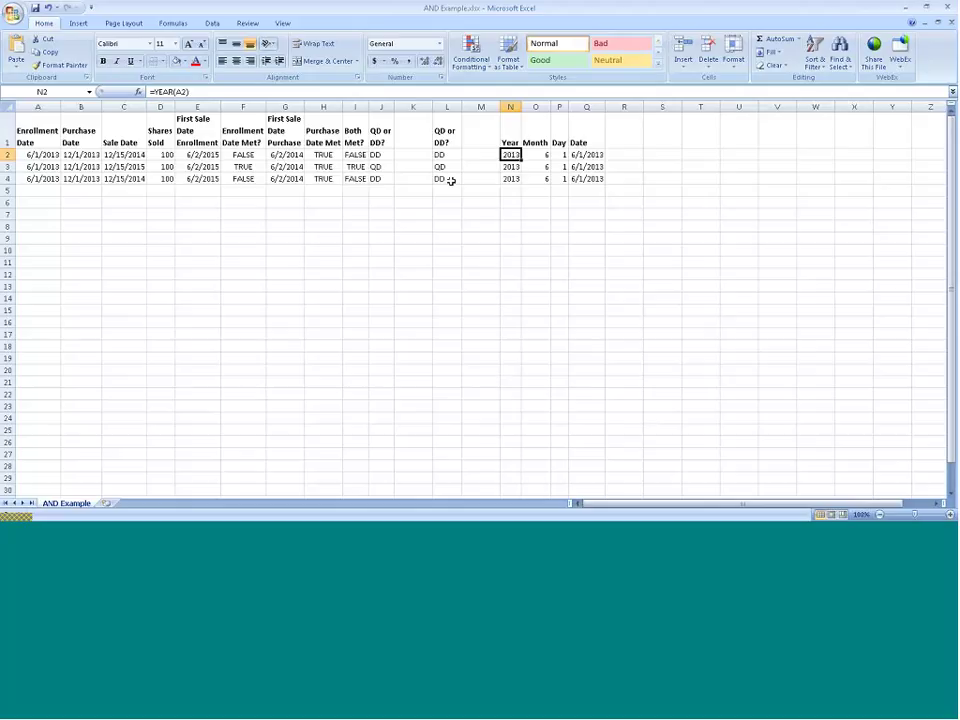
pyautogui.click(508, 137)
pyautogui.click(535, 137)
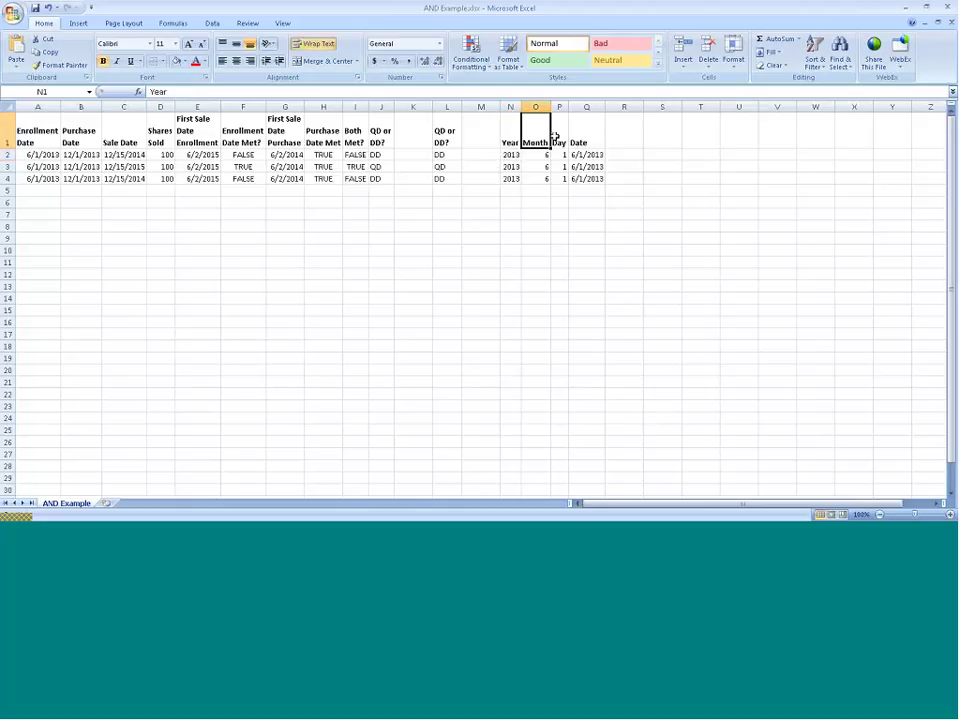
pyautogui.click(559, 137)
pyautogui.click(587, 137)
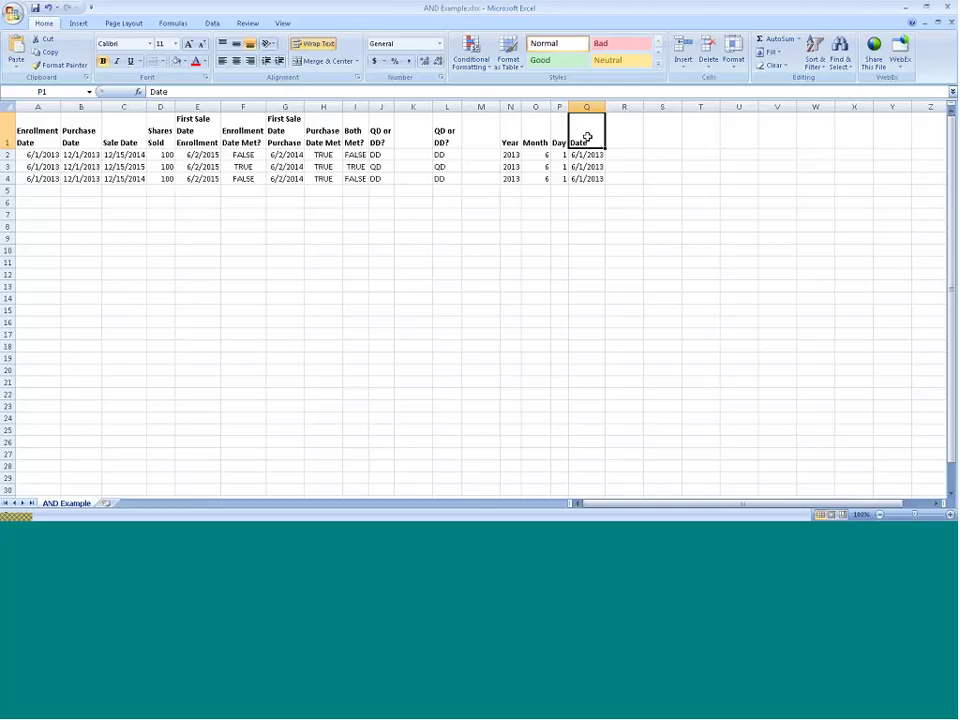
# Examine the formulas in N2, O2 and P2 that extract the year, month and day from the enrollment date.
pyautogui.click(510, 155)
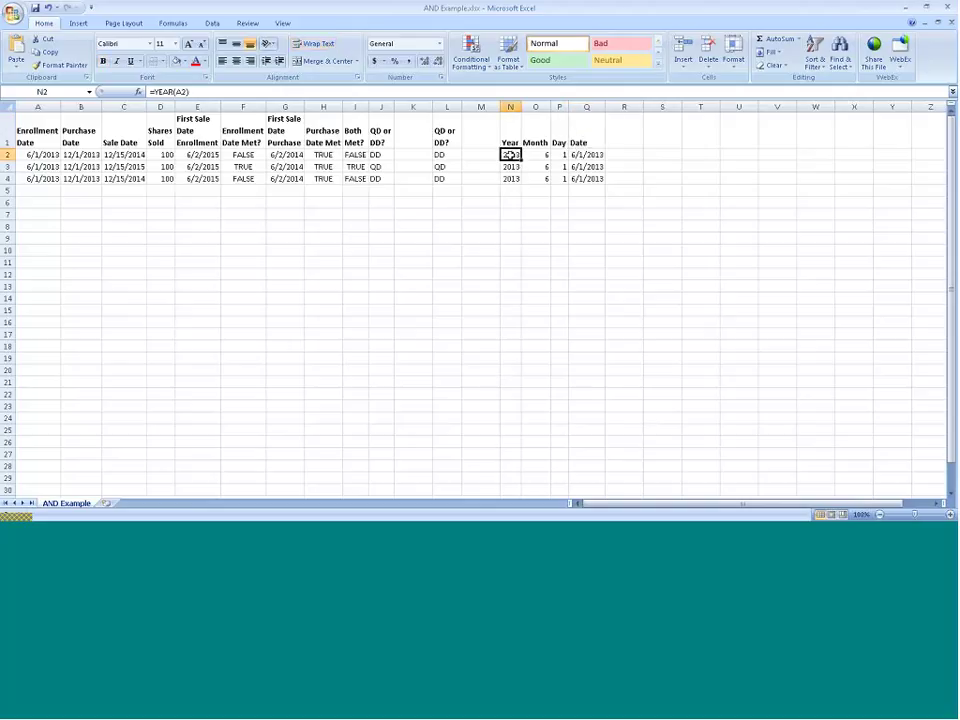
pyautogui.click(330, 92)
pyautogui.click(330, 92)
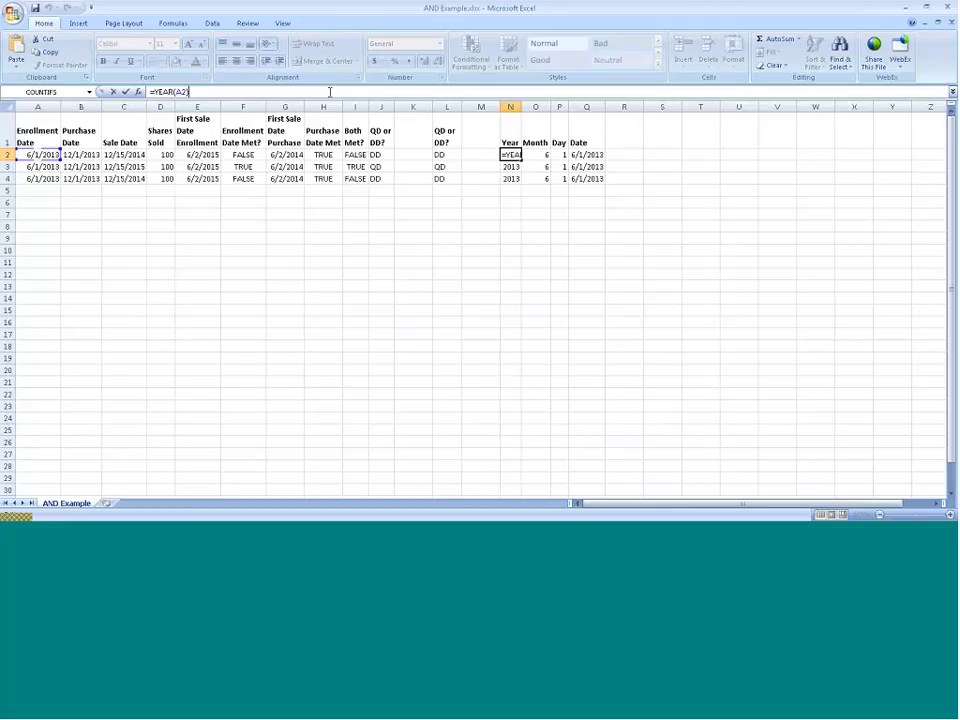
pyautogui.press('Return')
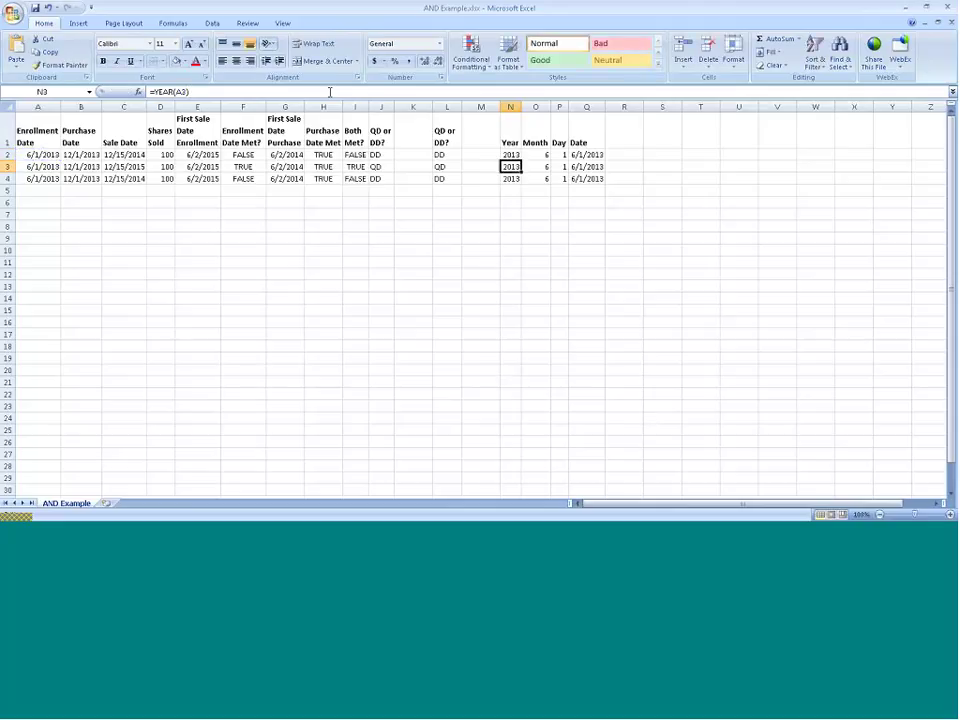
pyautogui.press('Up')
pyautogui.press('Right')
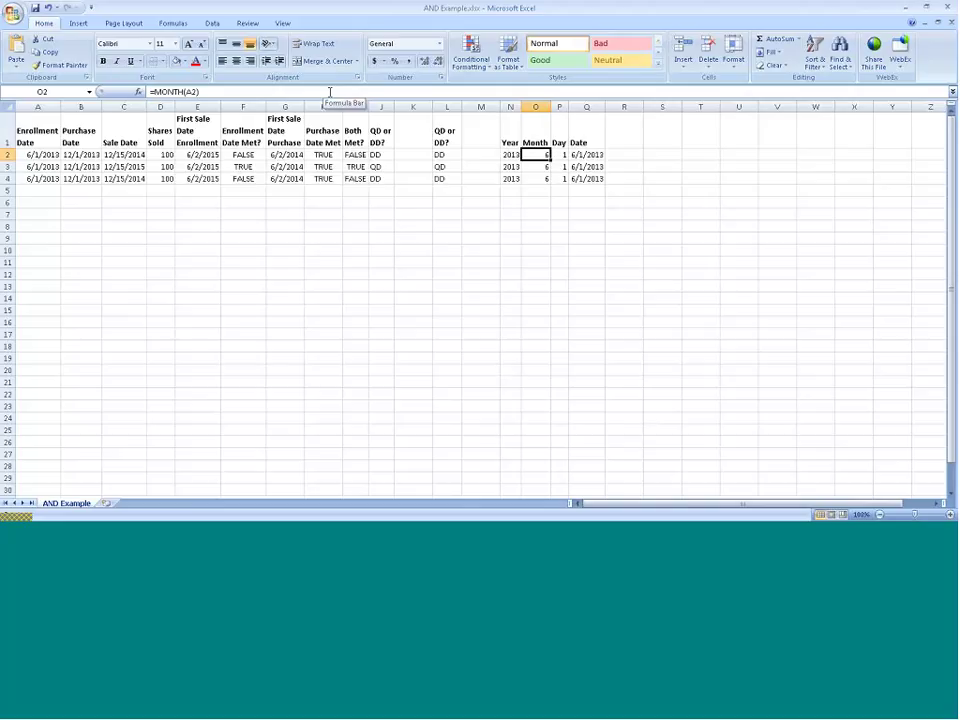
pyautogui.press('Right')
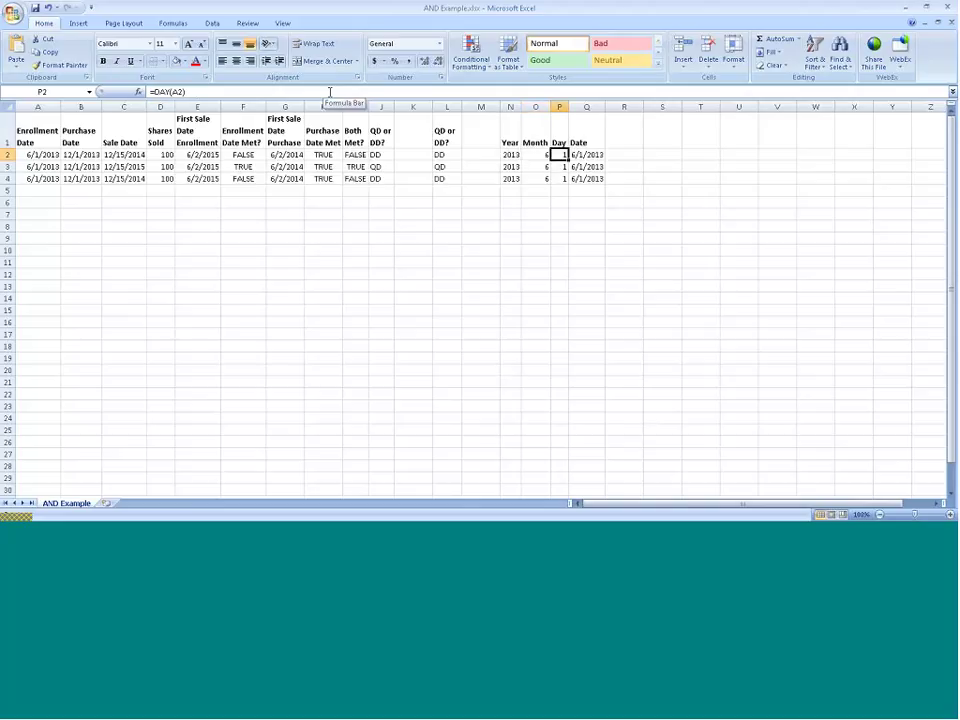
# Trace the cells referenced by the DATE formula in Q2, leaving the formula as it is.
pyautogui.click(594, 155)
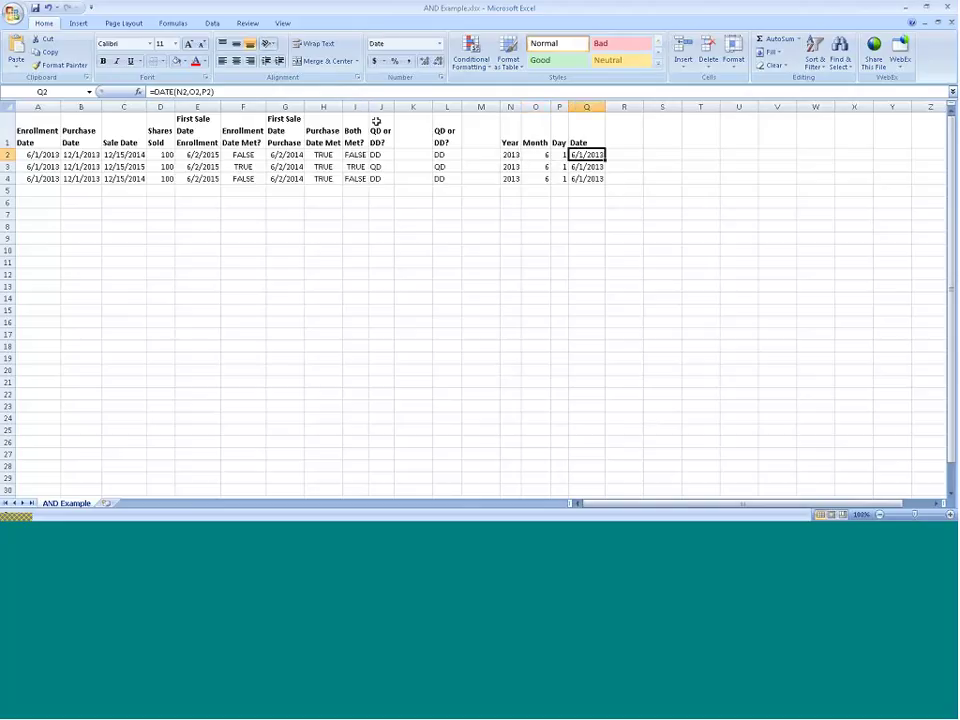
pyautogui.click(297, 91)
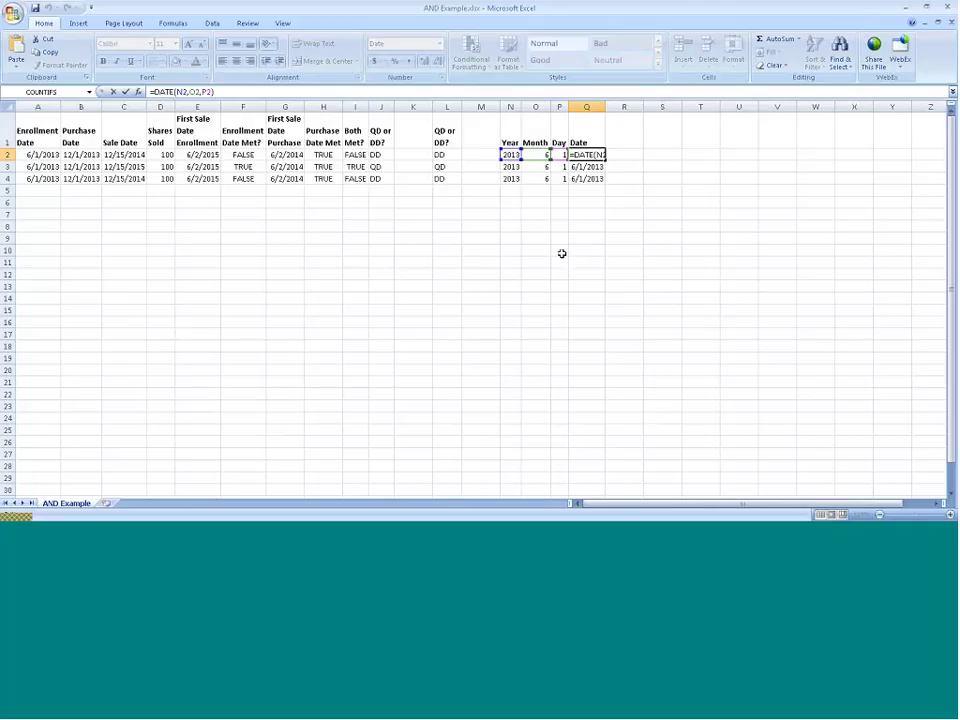
pyautogui.click(536, 228)
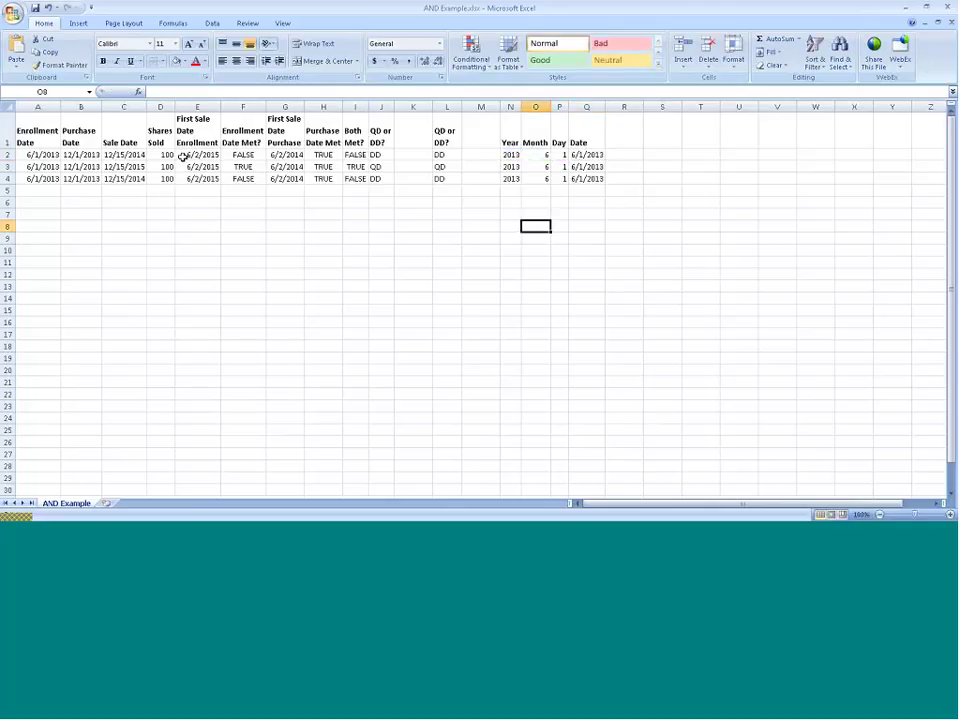
# Examine the DATE formula in E2 that calculates the first sale date based on enrollment.
pyautogui.click(184, 157)
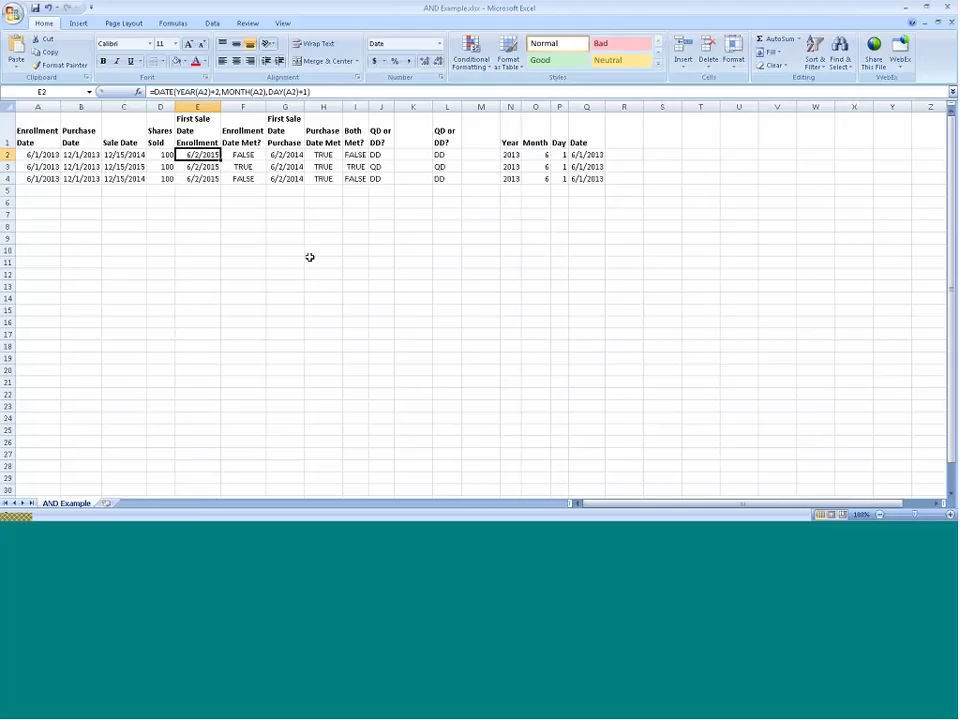
pyautogui.click(327, 94)
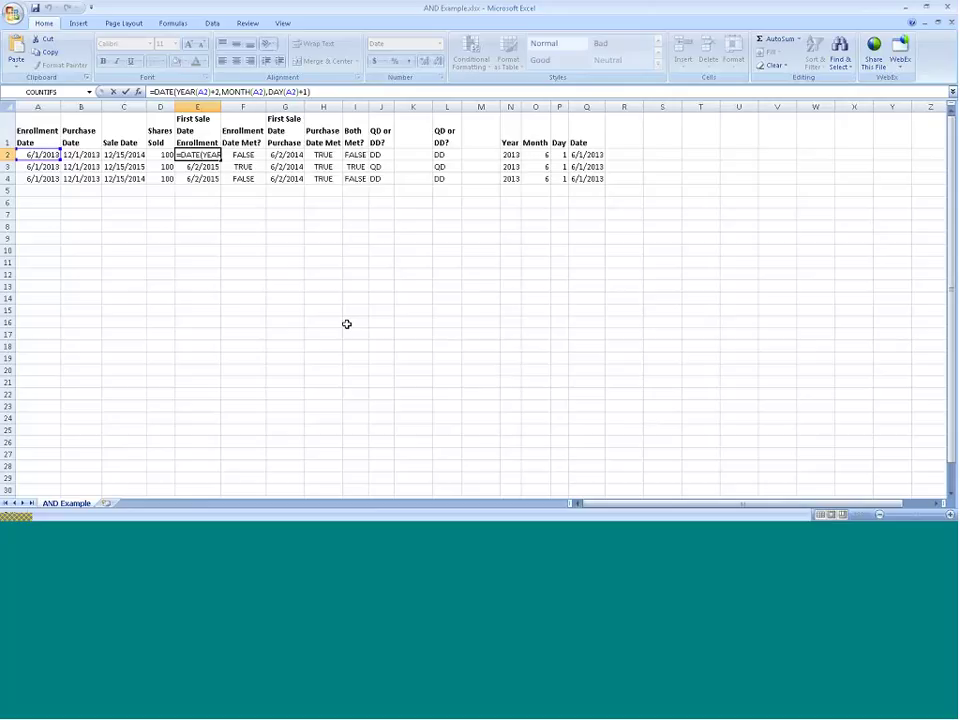
pyautogui.press('Return')
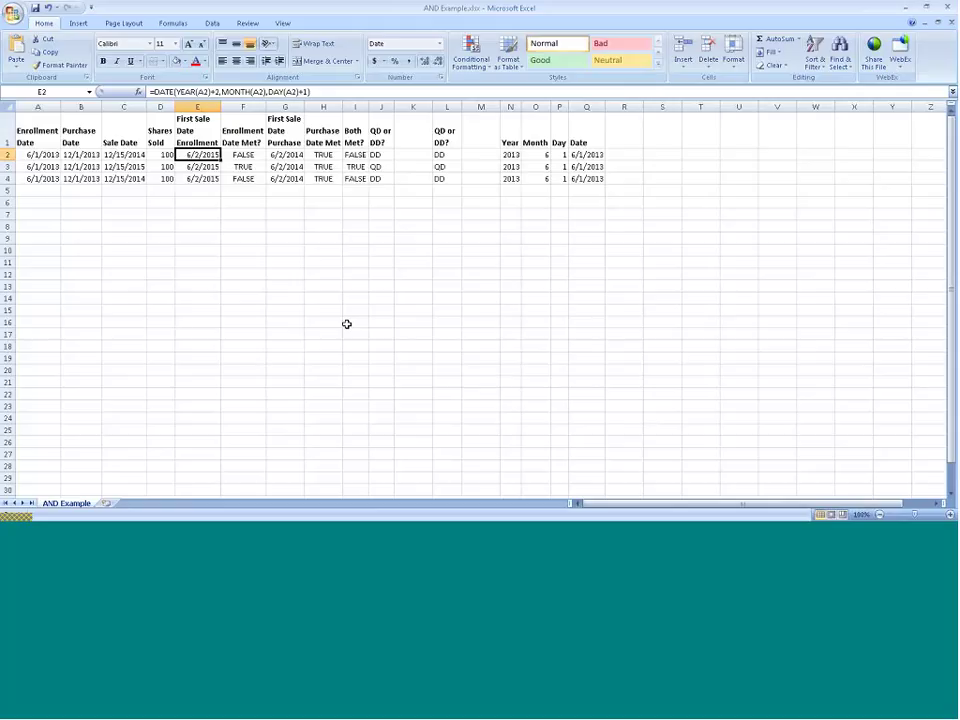
# Examine the DATE formula in G2 that calculates the first sale date based on purchase.
pyautogui.press('Right')
pyautogui.press('Right')
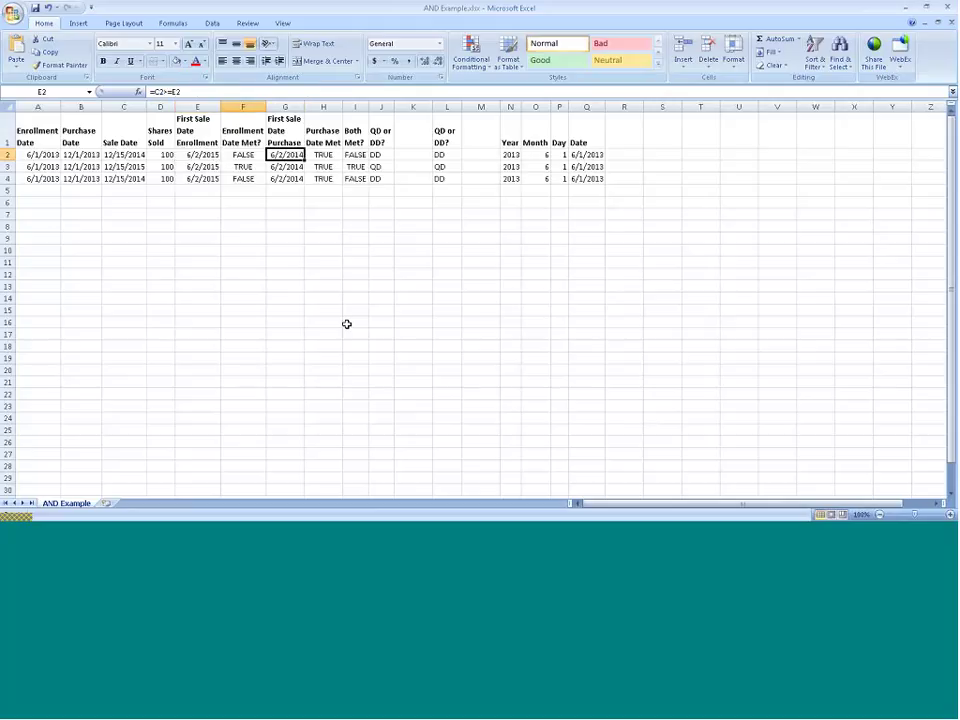
pyautogui.click(318, 90)
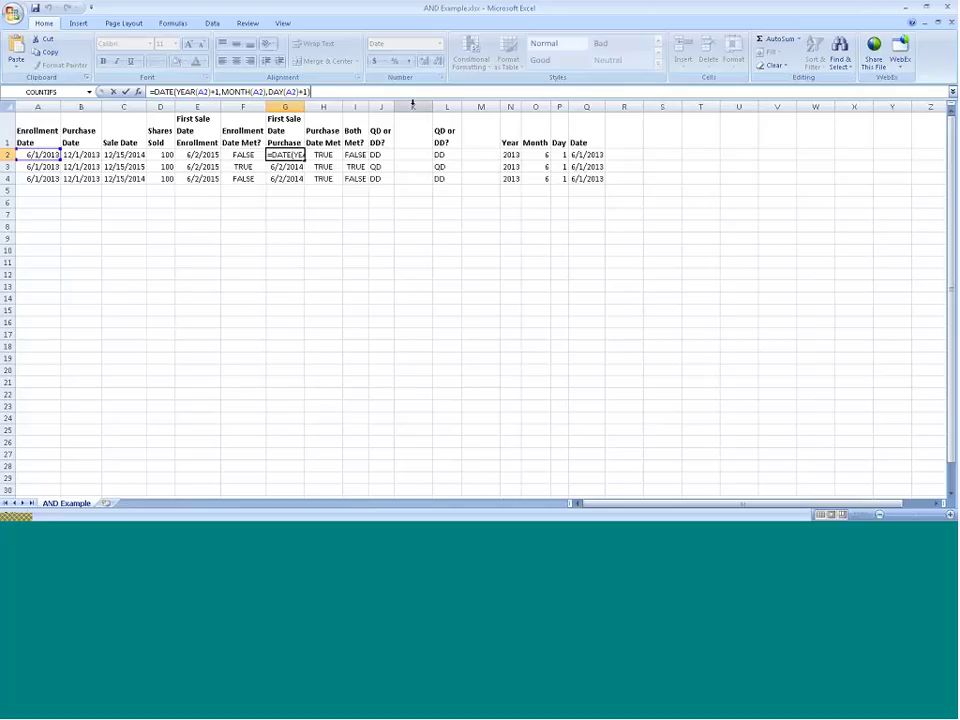
pyautogui.press('Return')
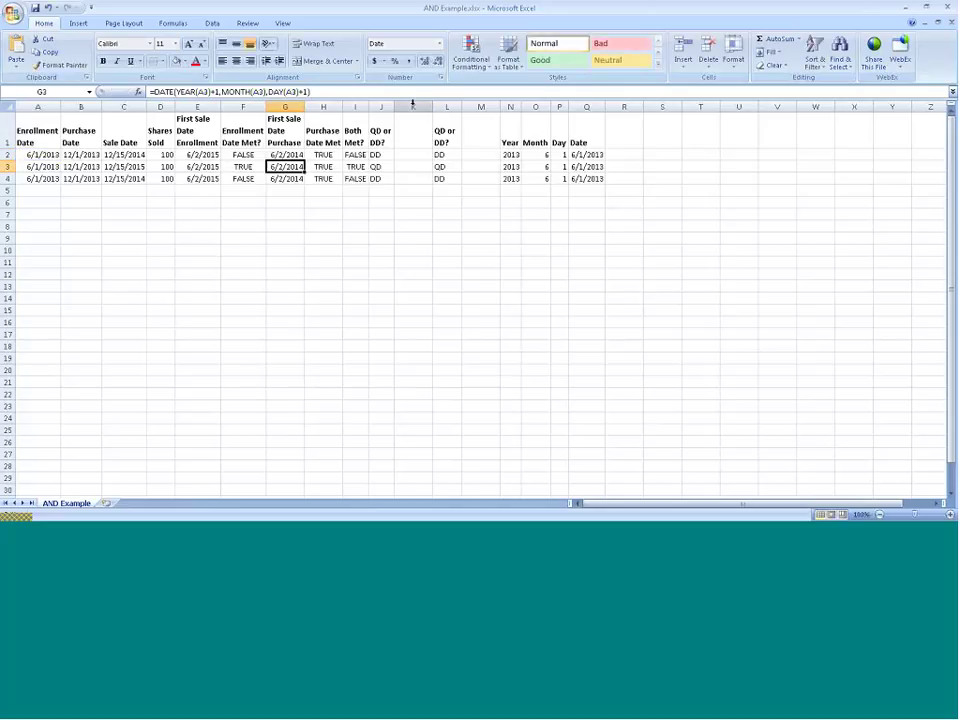
pyautogui.press('Up')
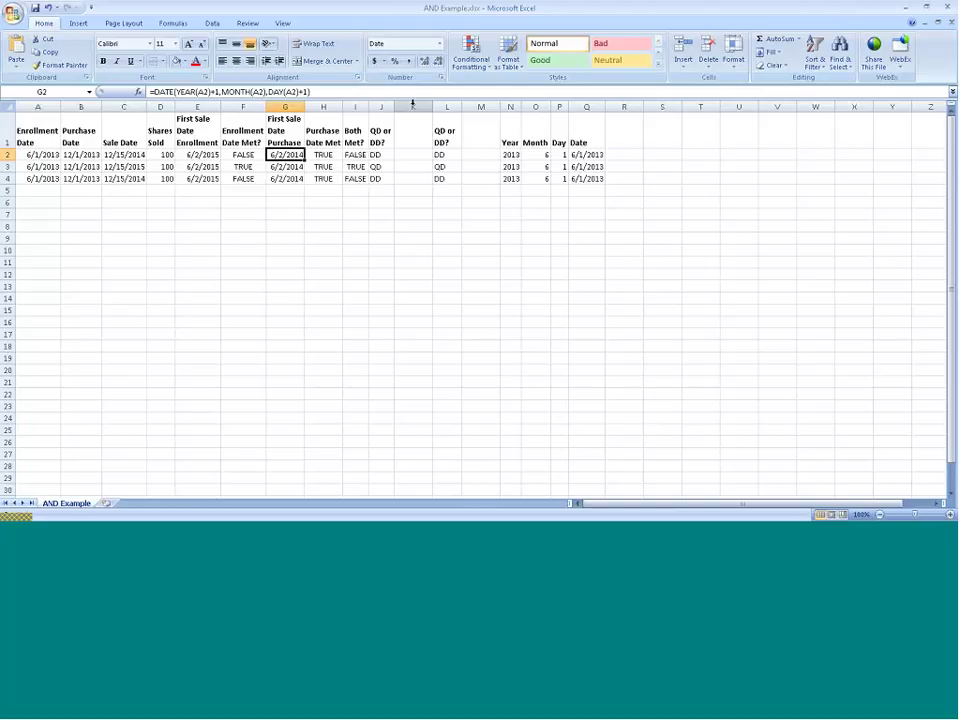
# Examine which cells the Enrollment Date Met? comparison in F2 uses, leaving the formula as it is.
pyautogui.click(242, 155)
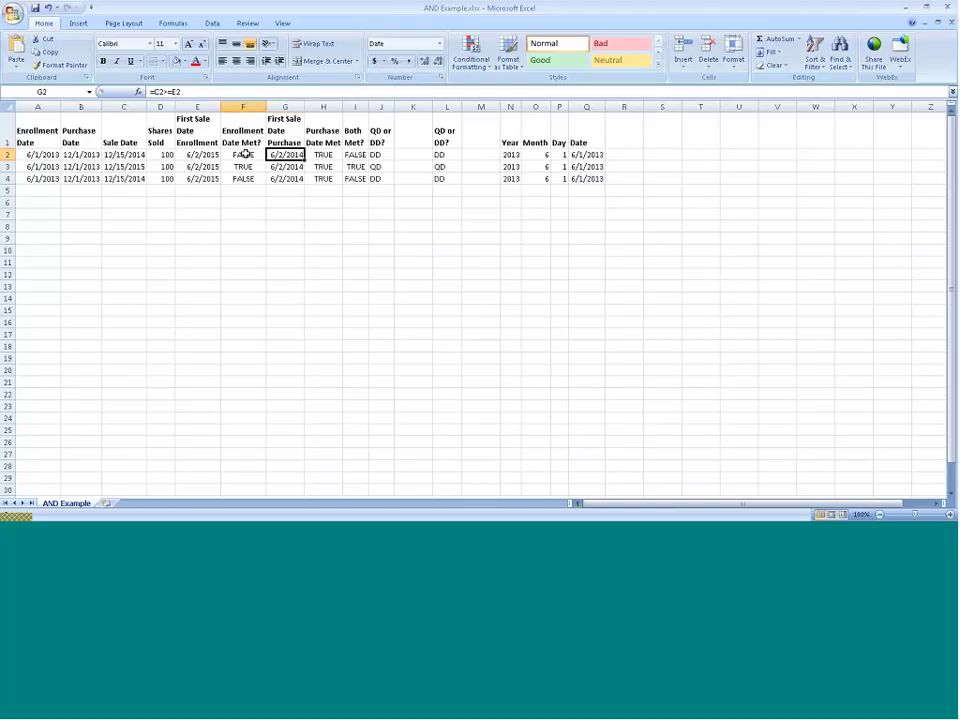
pyautogui.press('F2')
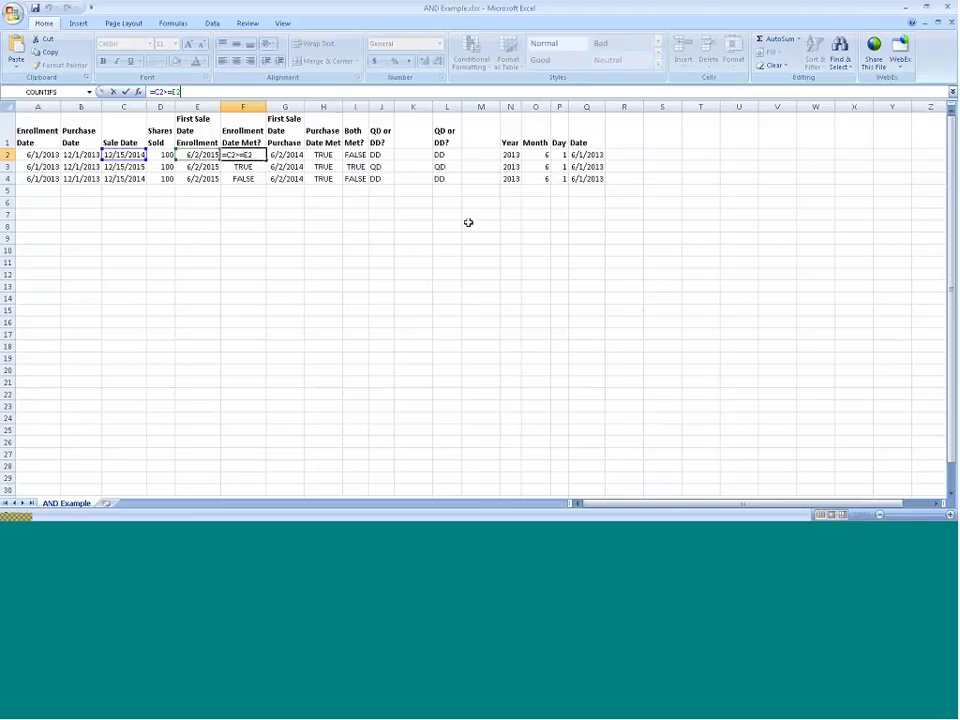
pyautogui.click(211, 210)
pyautogui.click(243, 156)
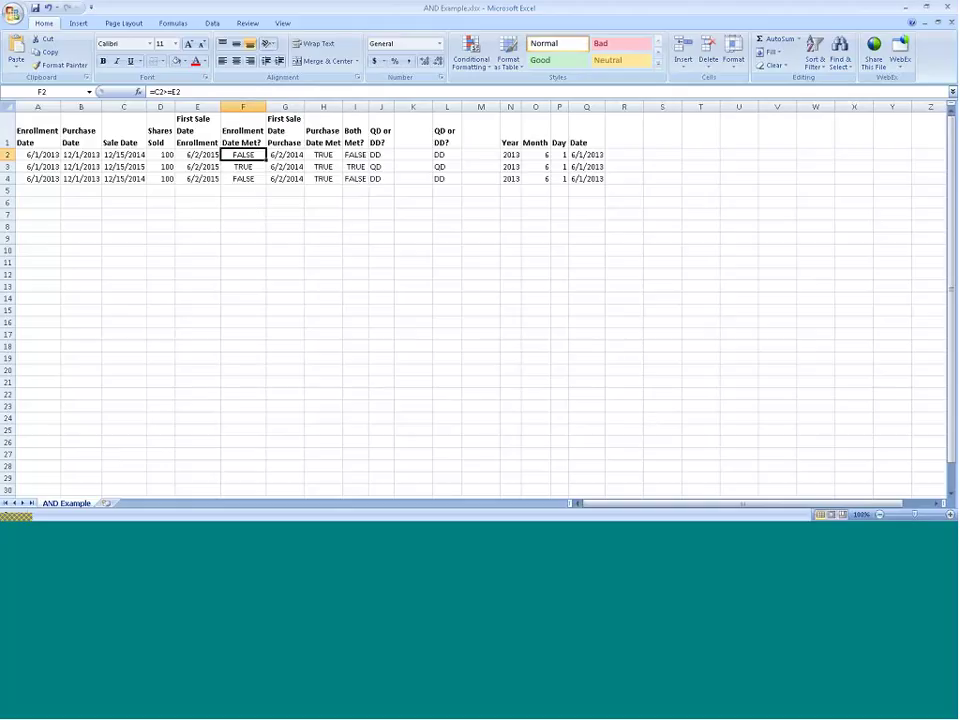
# Examine which cells the Purchase Date Met comparison in H2 uses, leaving the formula as it is.
pyautogui.click(322, 155)
pyautogui.click(280, 95)
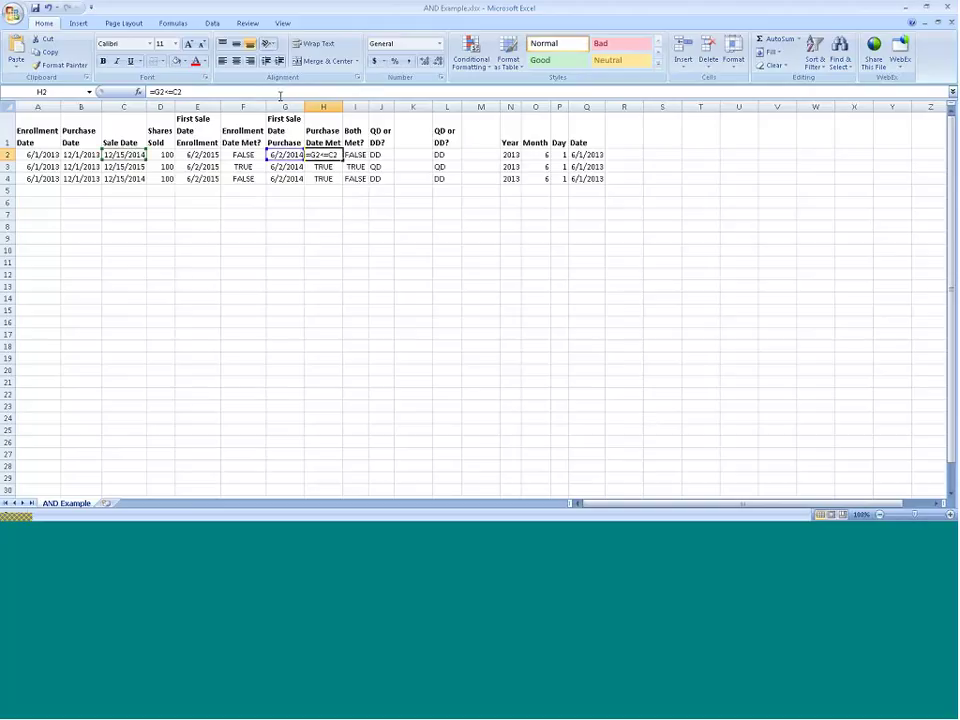
pyautogui.press('Return')
pyautogui.click(396, 242)
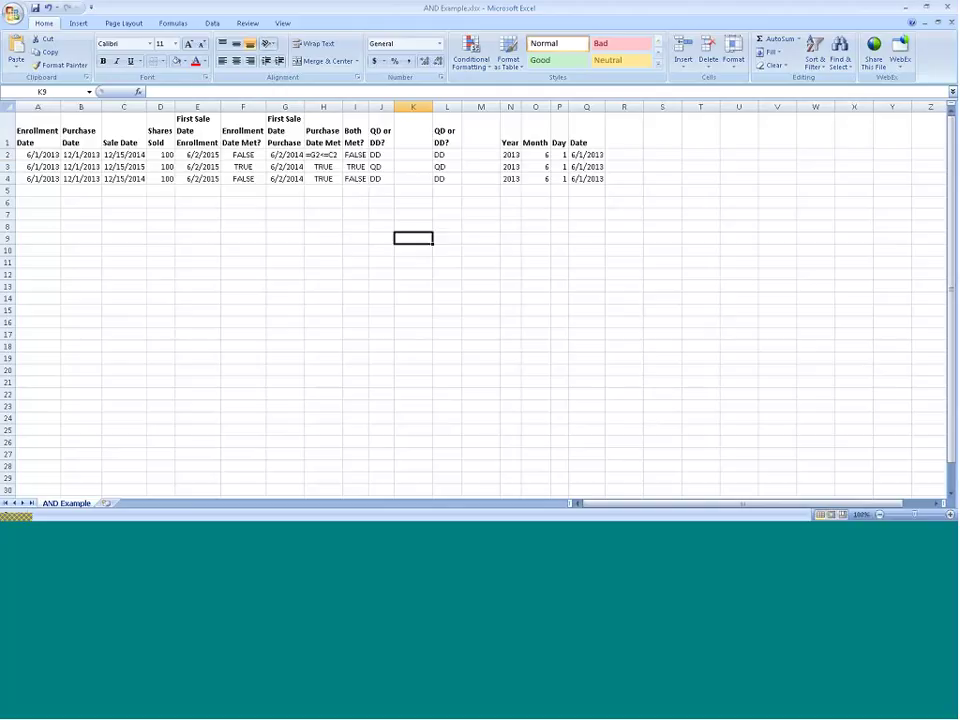
pyautogui.click(325, 154)
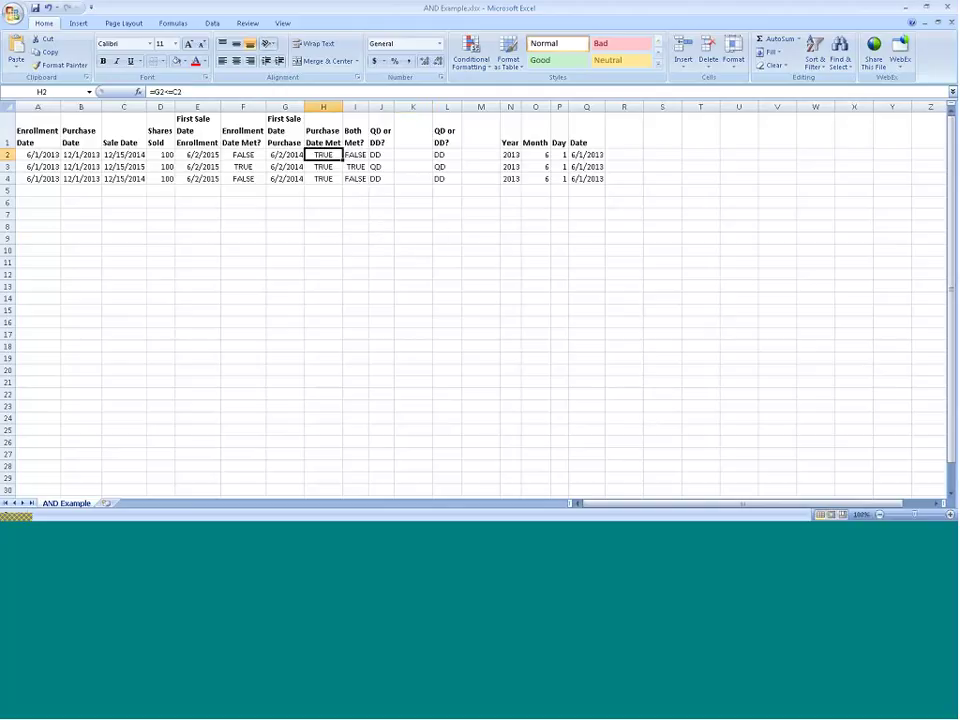
# Enter =AND(H2,F2) as the Both Met? formula in cell I2.
pyautogui.click(355, 155)
pyautogui.write('=AND(H2,F2)')
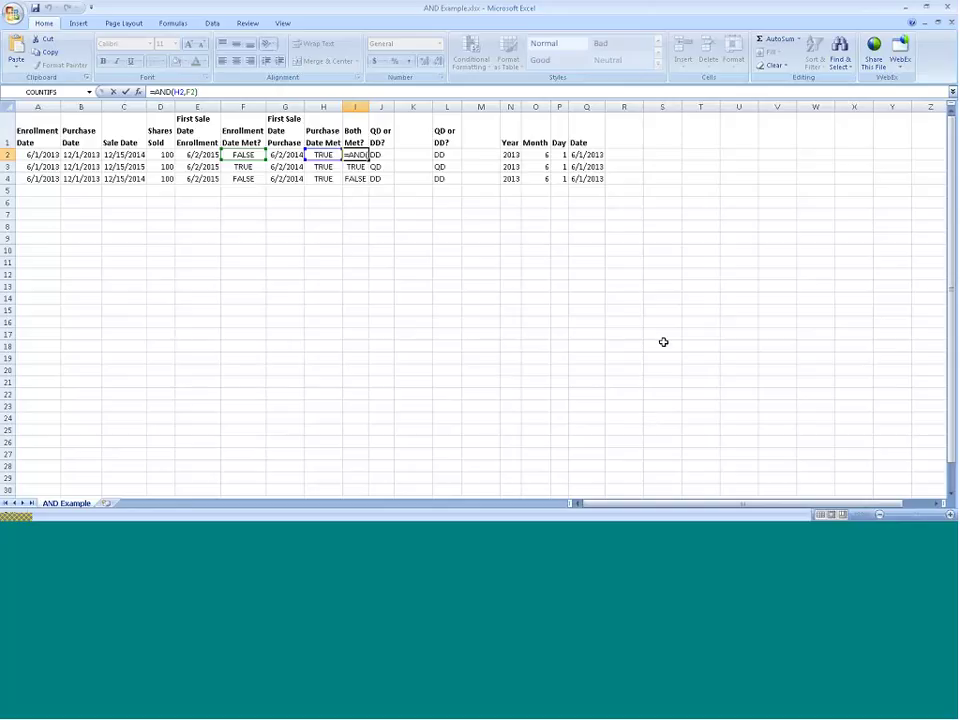
pyautogui.press('Return')
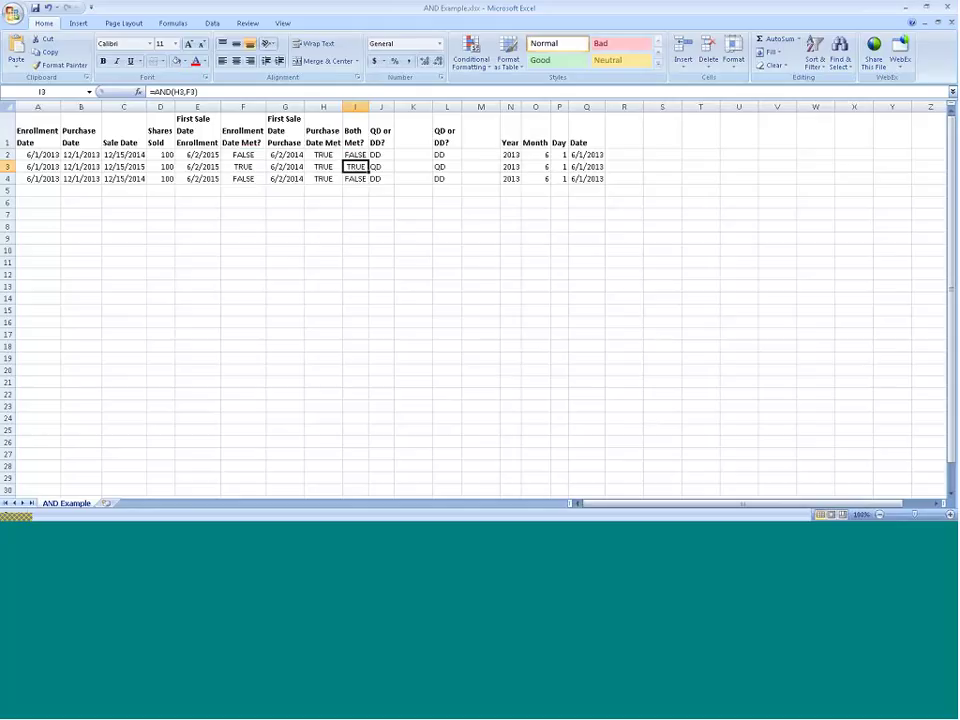
# Examine the AND formula in I3 and the IF formulas in J3 and J2 that assign QD or DD.
pyautogui.click(386, 94)
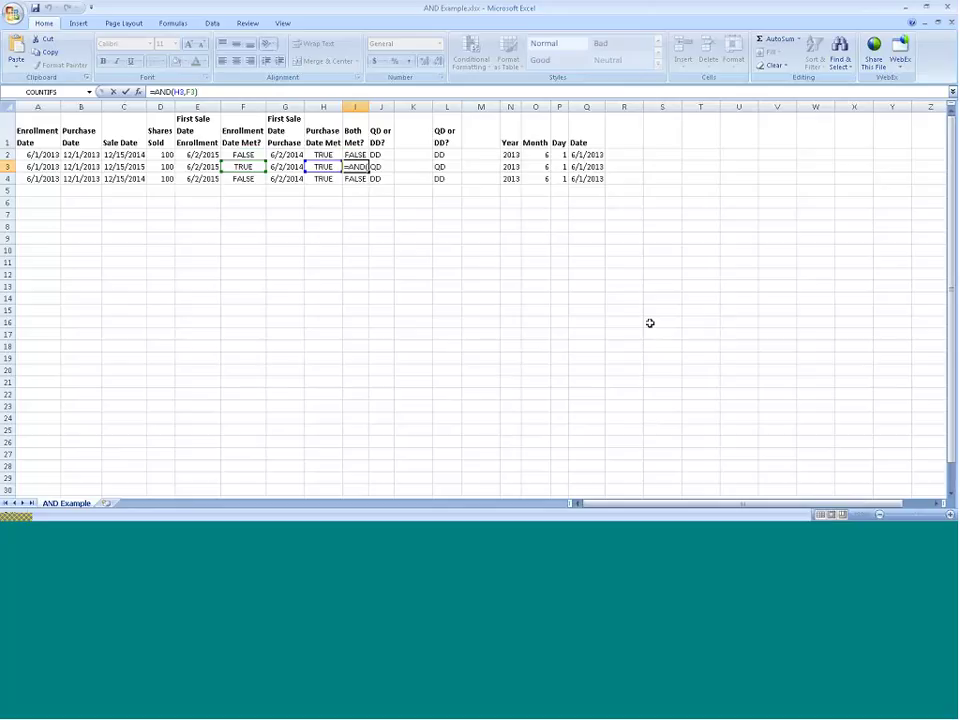
pyautogui.press('Return')
pyautogui.press('Up')
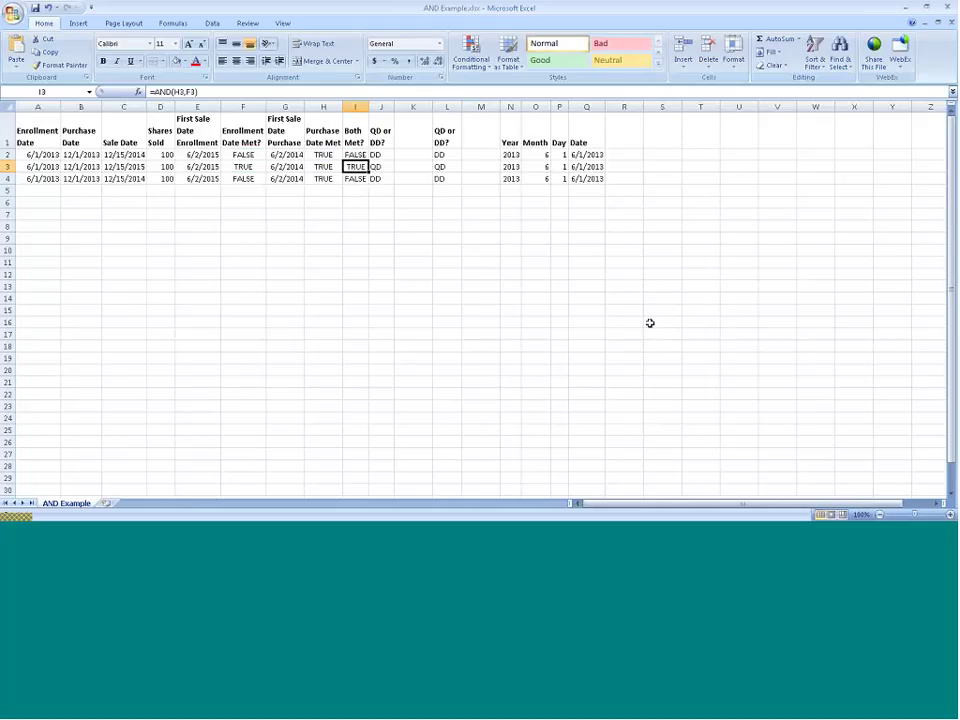
pyautogui.press('Right')
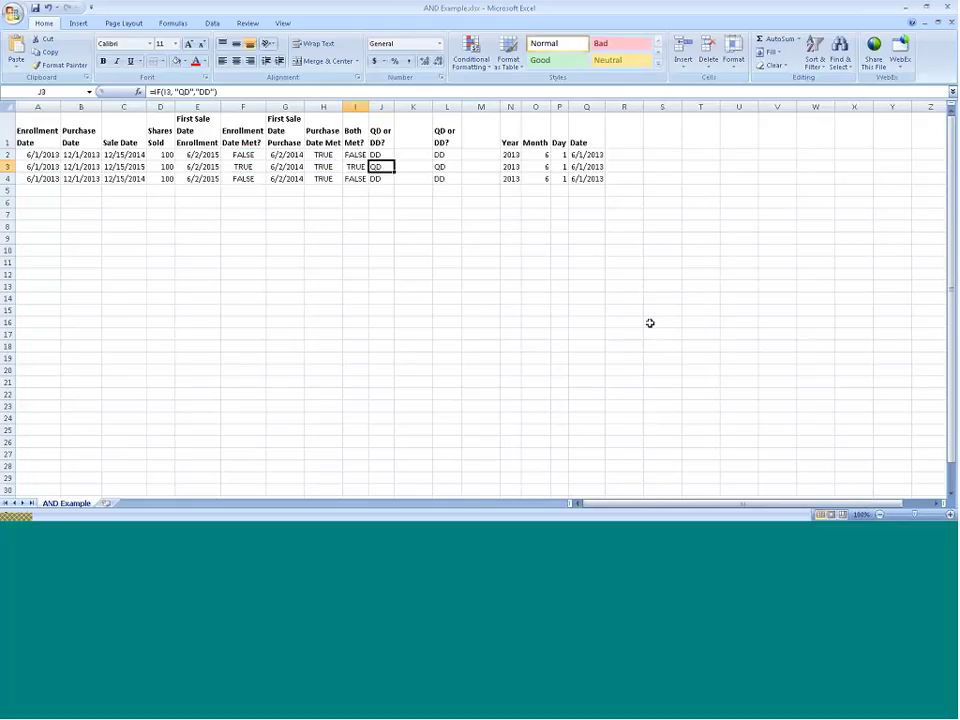
pyautogui.press('Up')
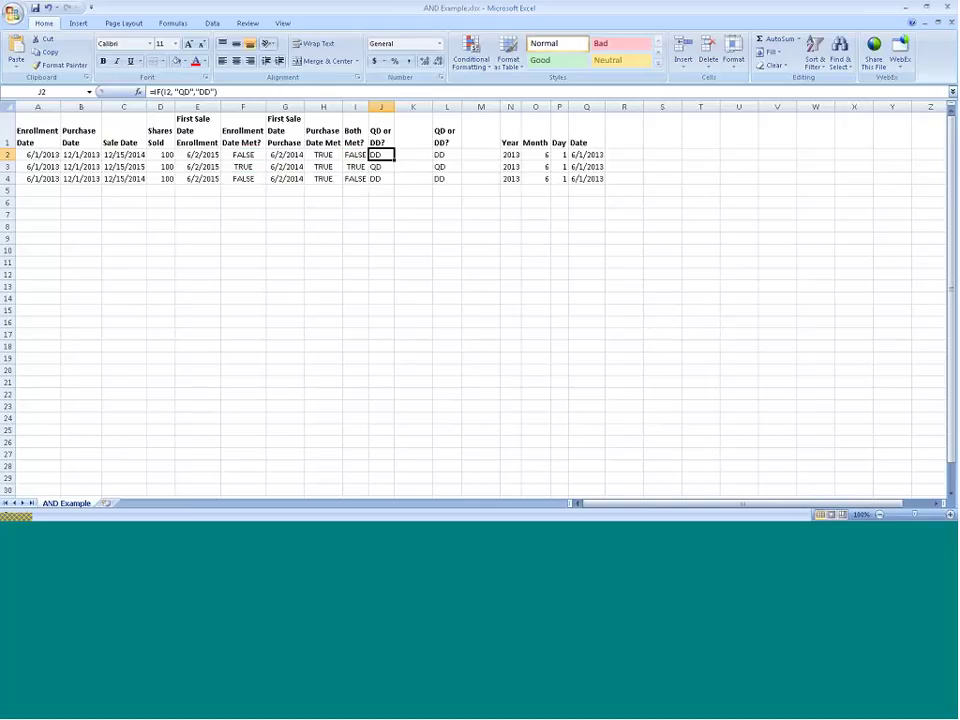
# Review helper columns E through J and examine the combined IF, AND and DATE formula in L2, leaving the formula as it is.
pyautogui.click(194, 106)
pyautogui.moveTo(192, 99); pyautogui.dragTo(385, 106)
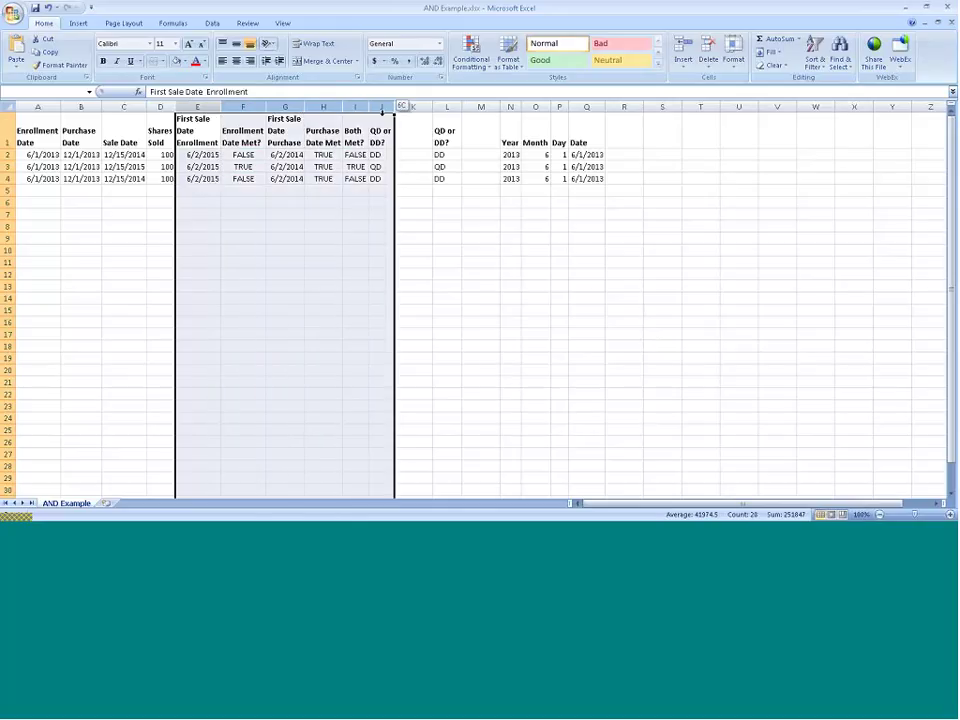
pyautogui.click(450, 154)
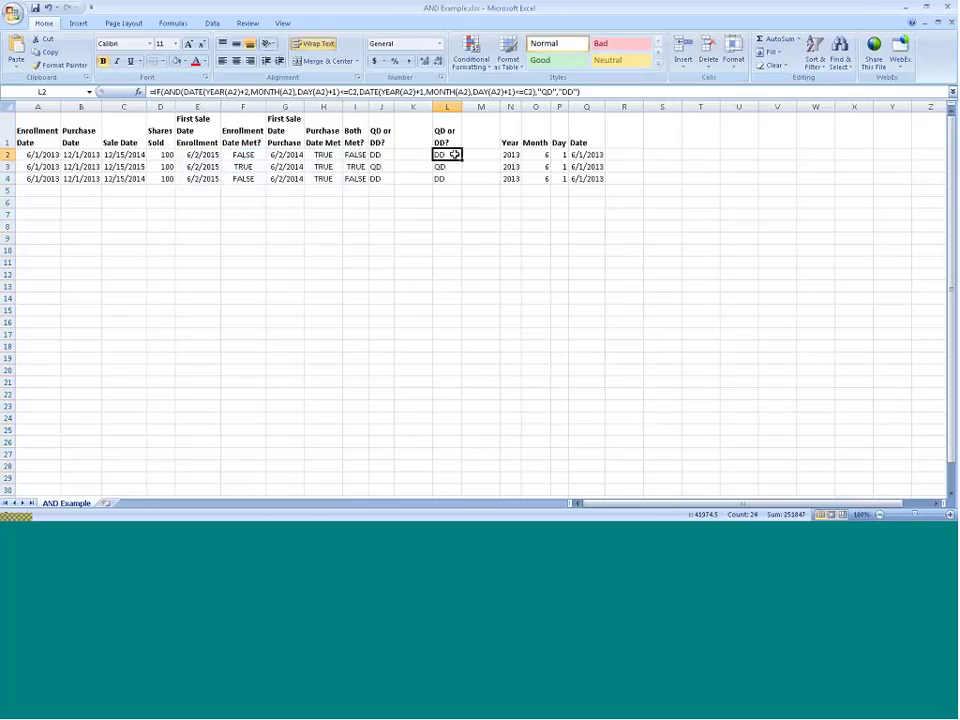
pyautogui.click(607, 92)
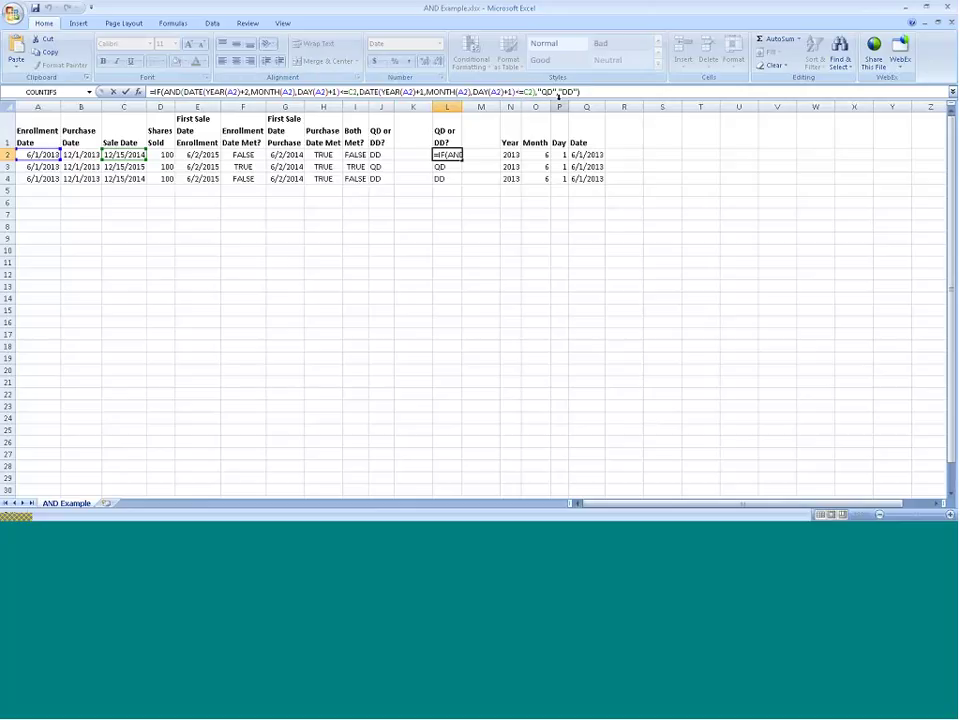
pyautogui.click(557, 92)
pyautogui.write(',"DD")')
pyautogui.press('Return')
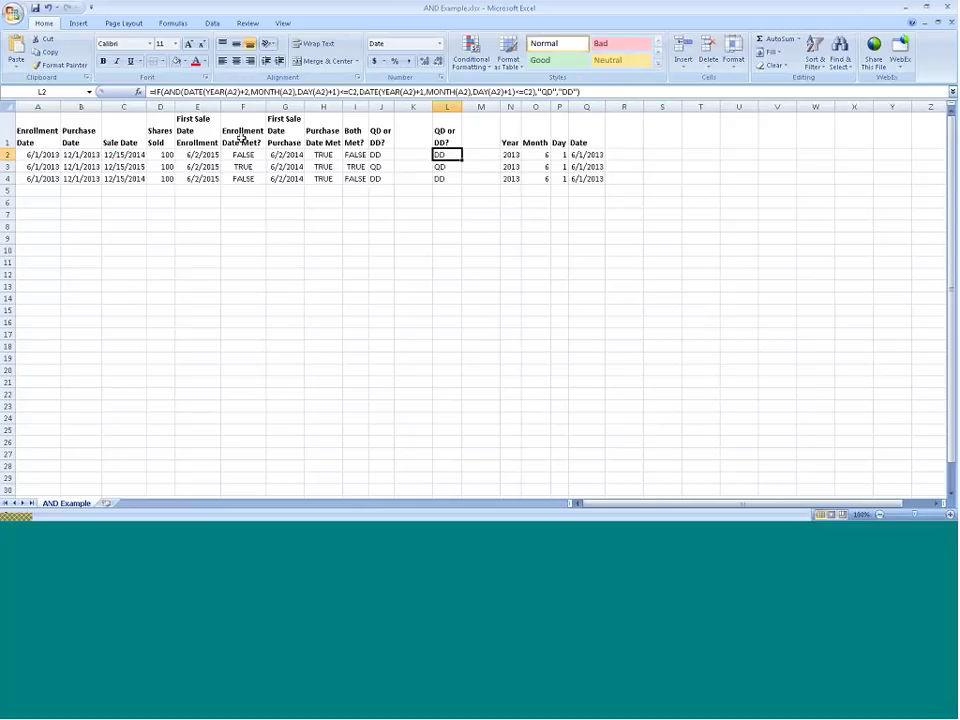
# Examine the separate first-sale date formulas in E2 and G2 and the date comparison formulas in F2 and H2.
pyautogui.click(198, 154)
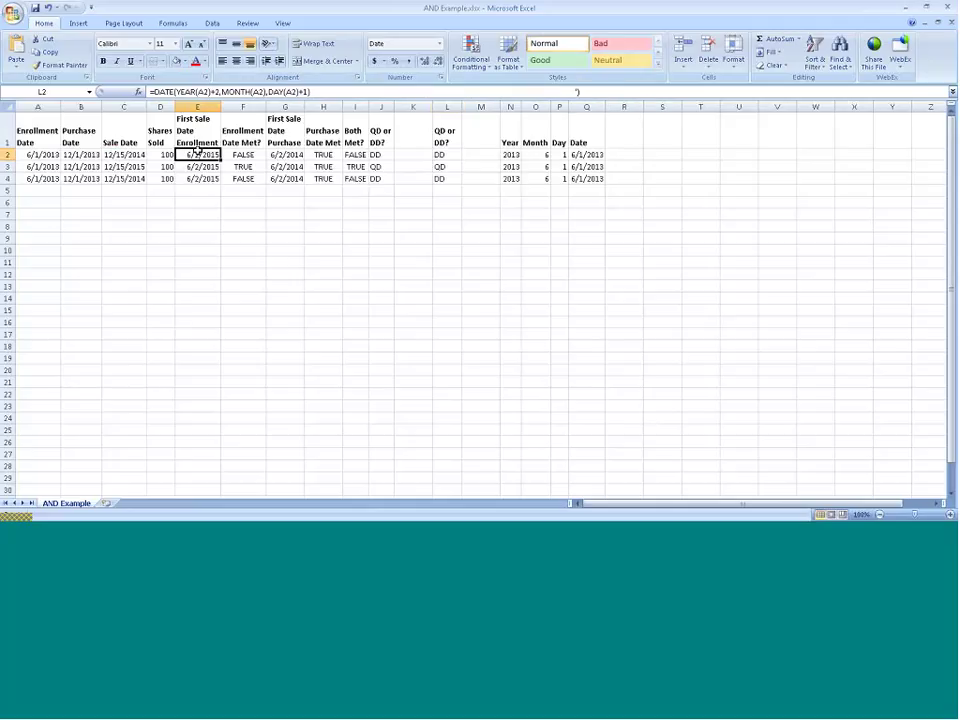
pyautogui.click(258, 156)
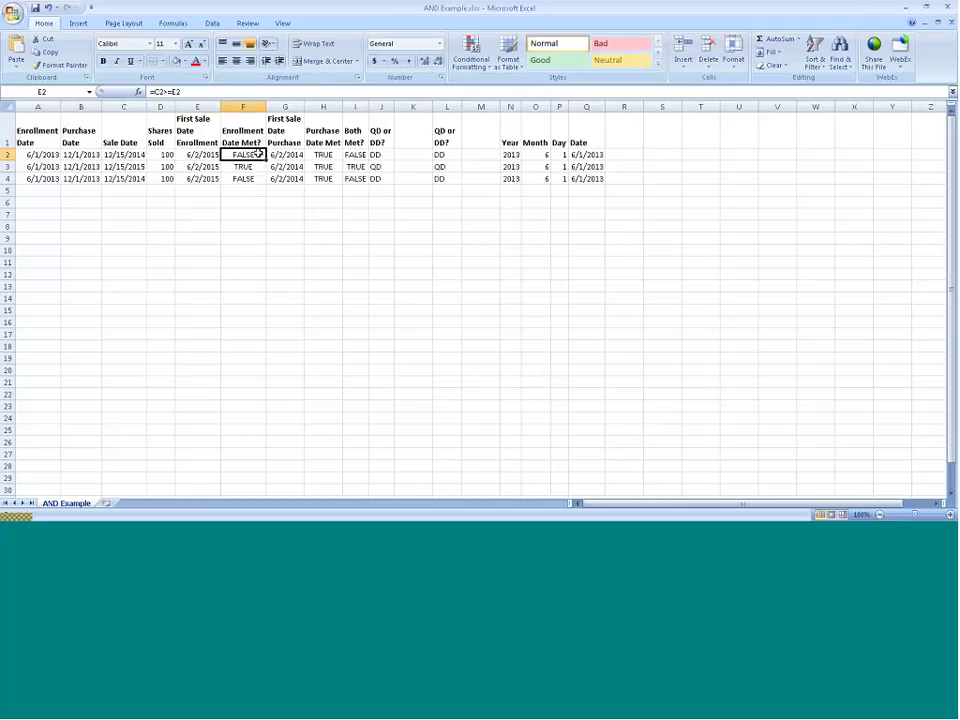
pyautogui.click(275, 155)
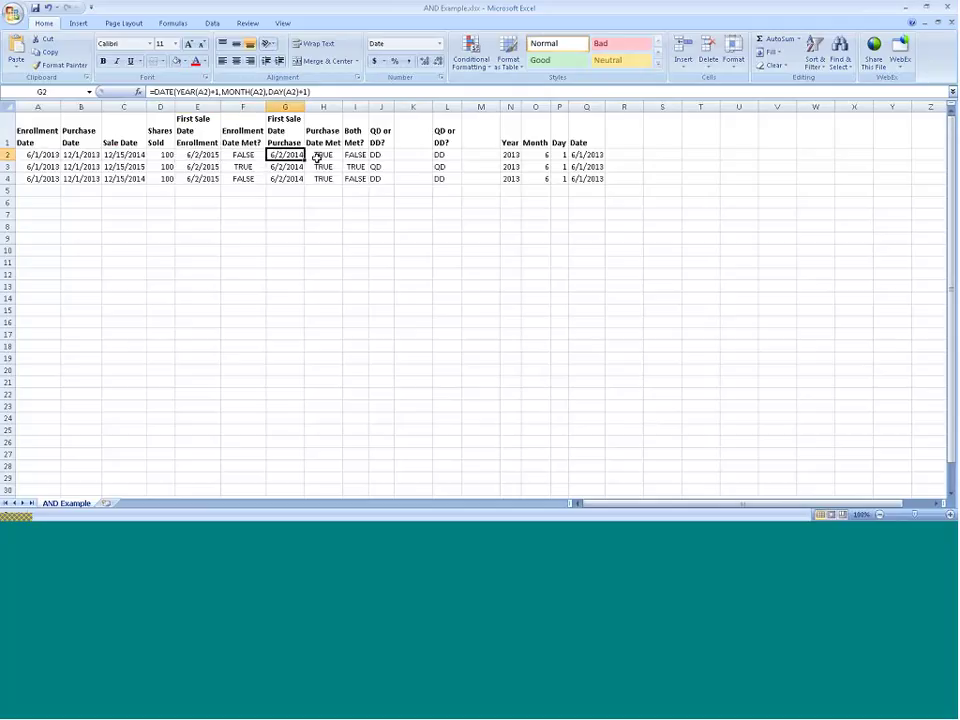
pyautogui.click(317, 157)
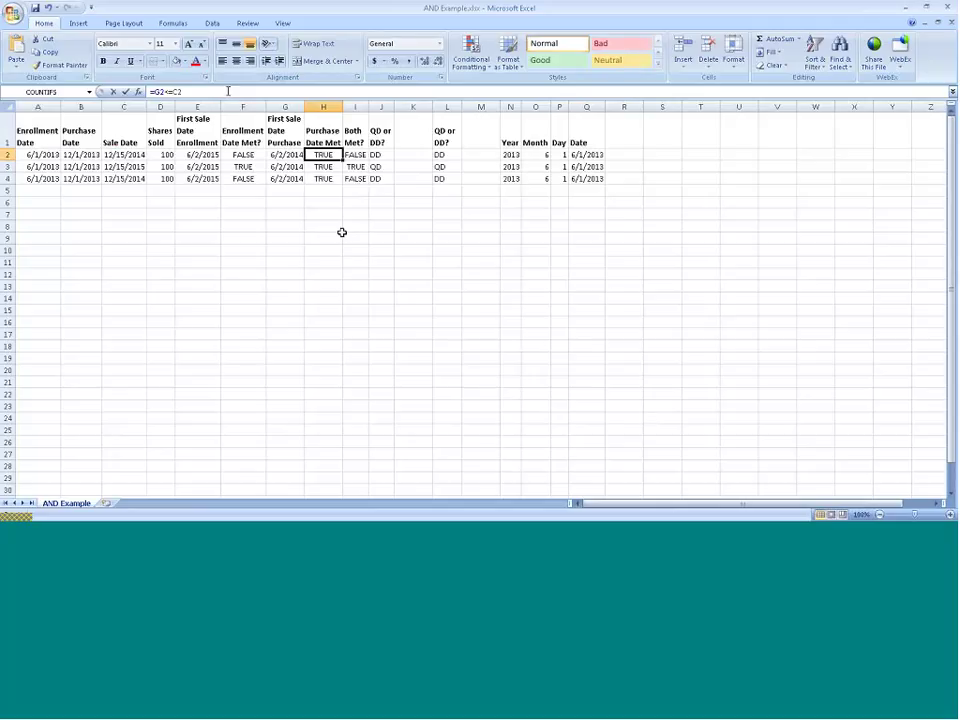
pyautogui.press('F2')
# Compare the nested QD or DD formula in L2 with the separate AND formula for Both Met? in I2.
pyautogui.click(443, 155)
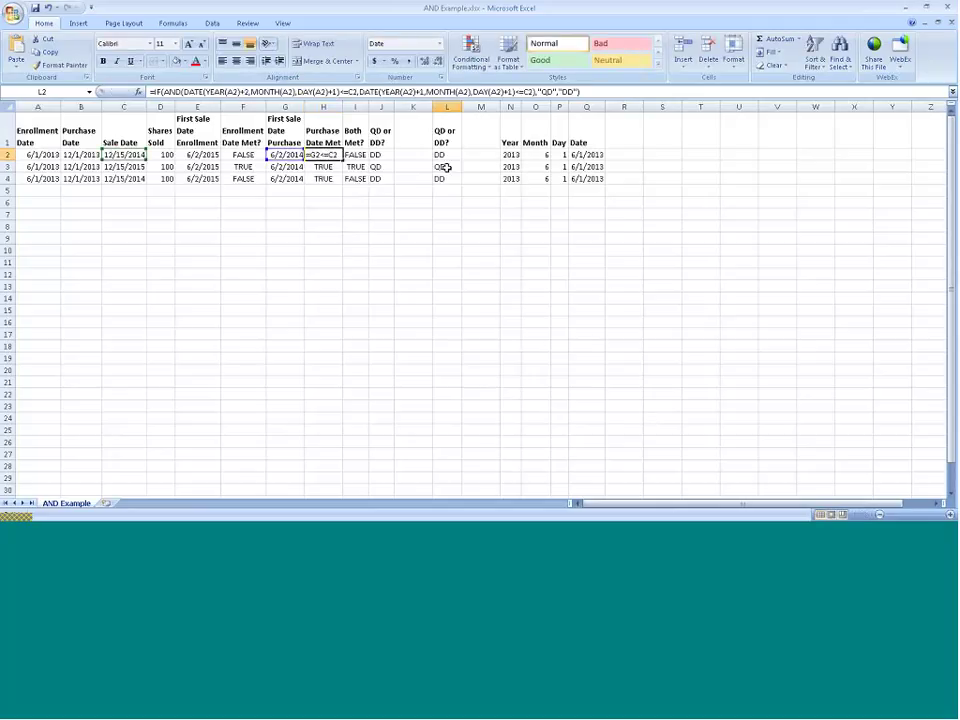
pyautogui.click(607, 90)
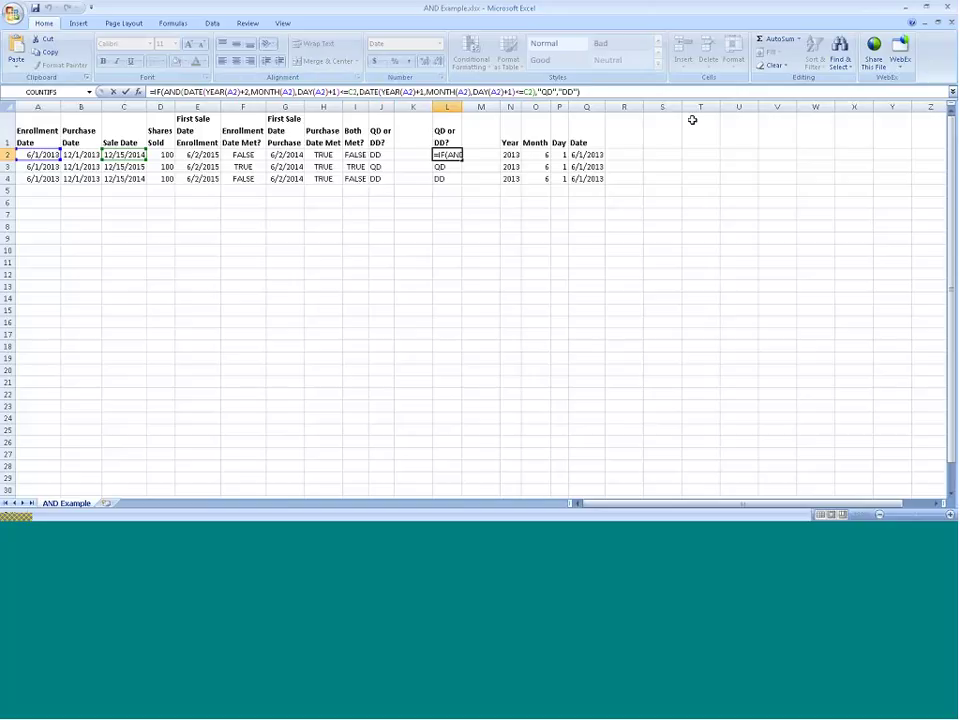
pyautogui.click(481, 203)
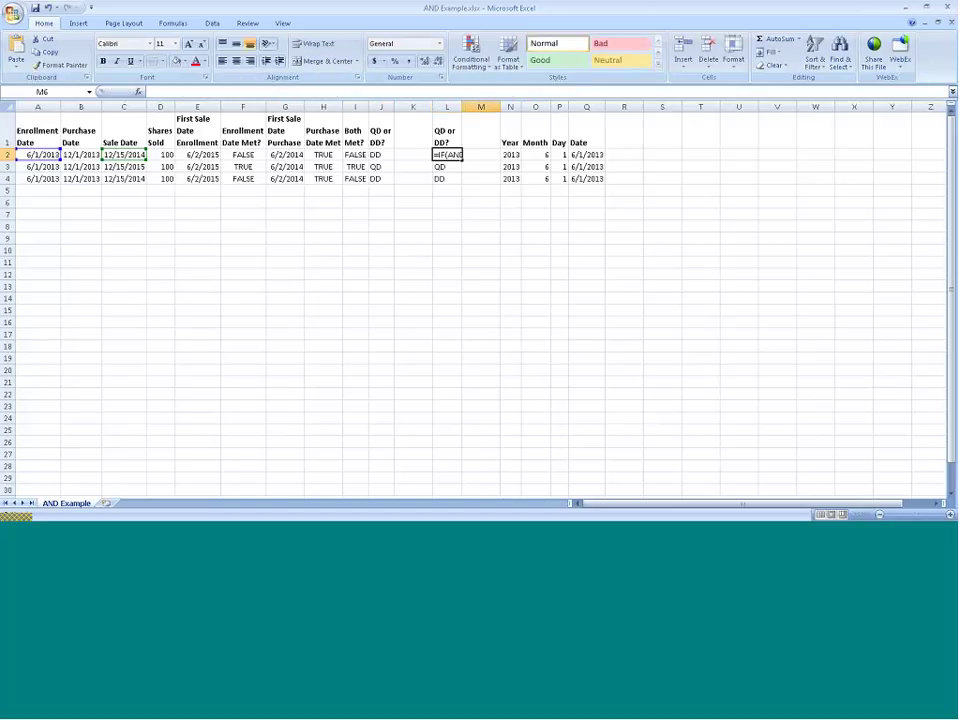
pyautogui.click(355, 155)
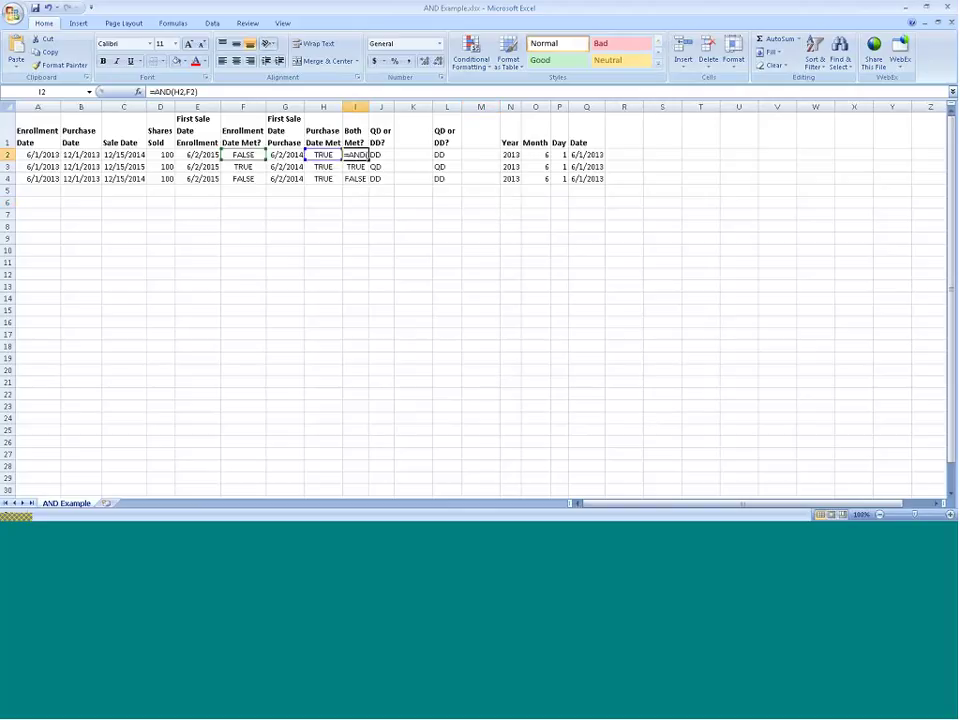
pyautogui.click(410, 91)
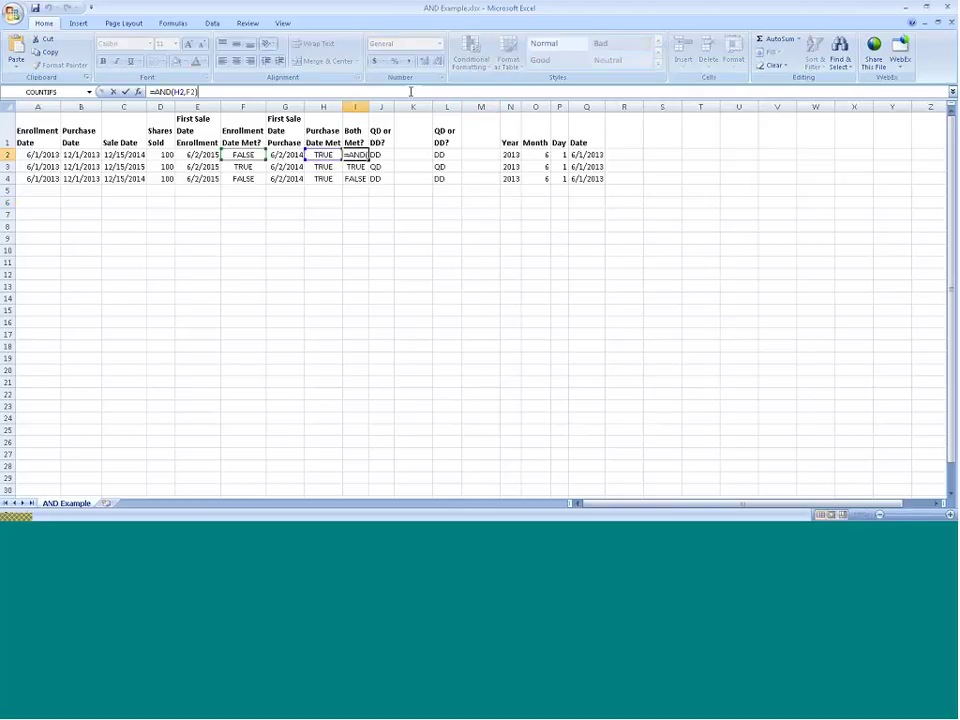